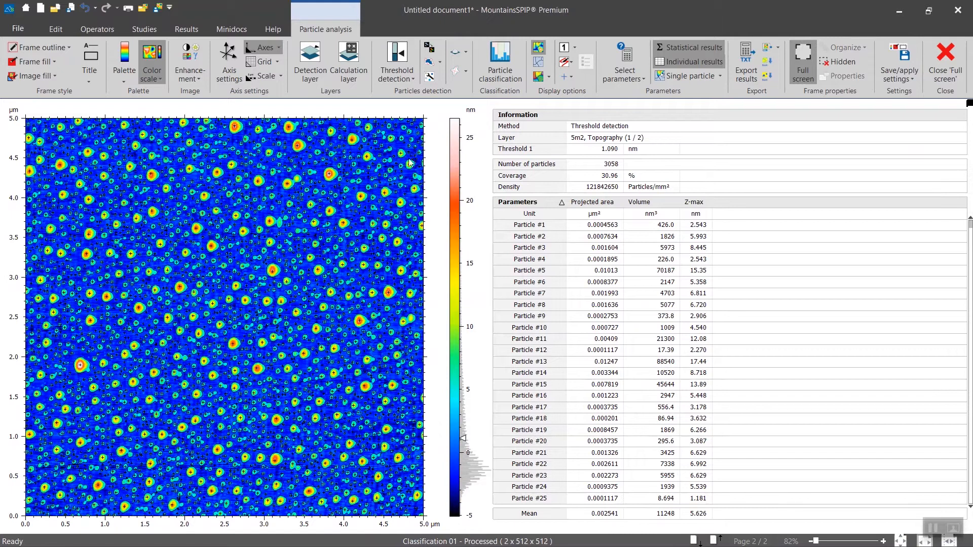
Display the detected particles in individual colours and raise the detection threshold to about 1.453 nm
left_click(538, 77)
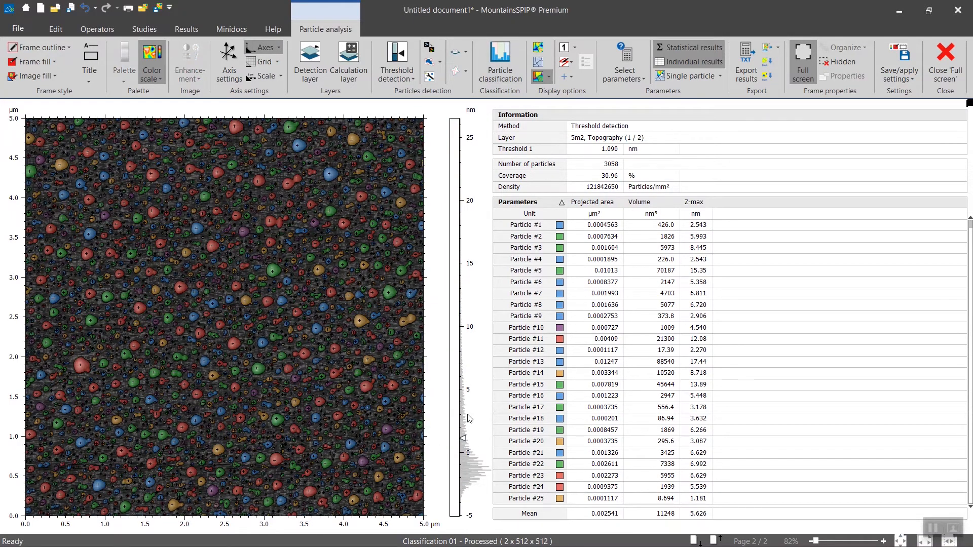
left_click_drag(463, 438, 463, 434)
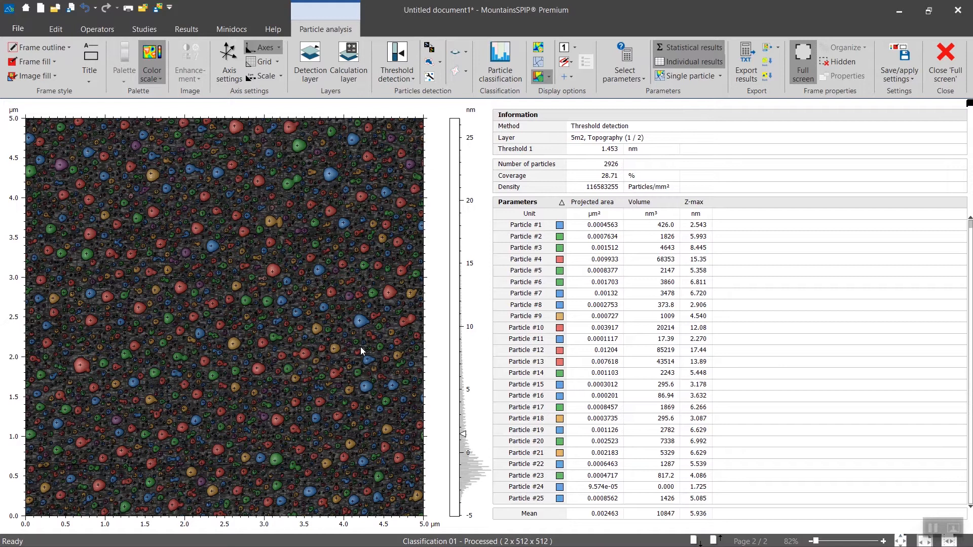
Refine the detection by removing the particles on the edges
left_click(429, 76)
left_click(398, 225)
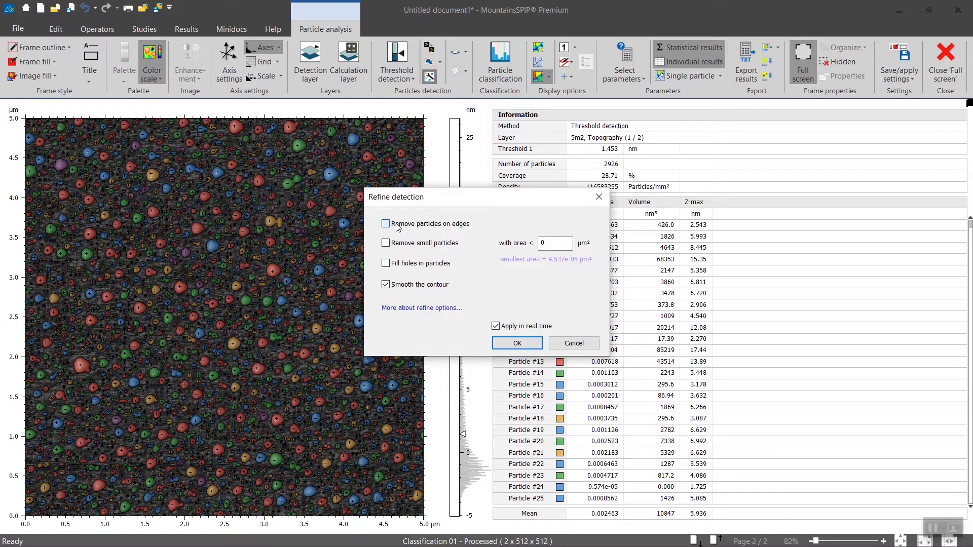
left_click(509, 344)
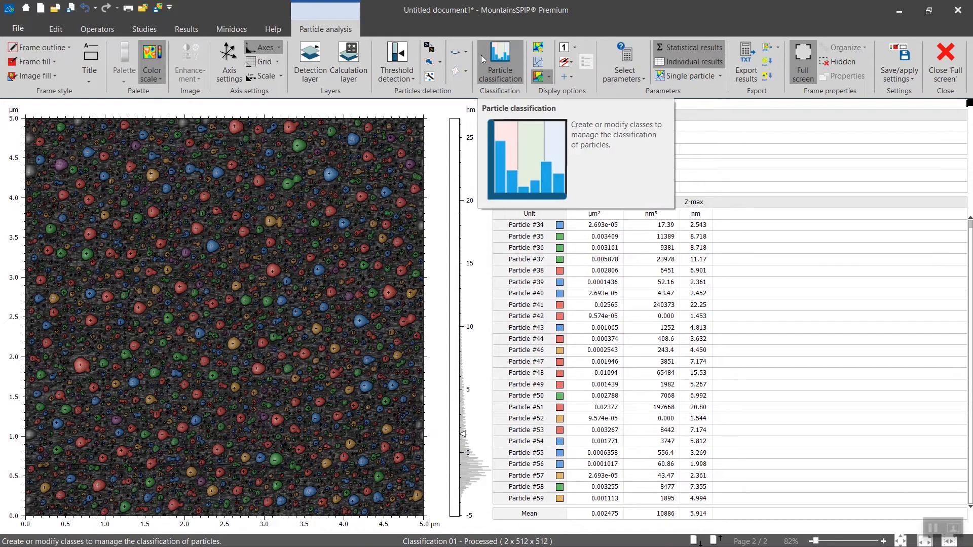
Examine the coloured particle preview of the default projected-area classification and apply it to the particles
left_click(516, 61)
left_click_drag(531, 96, 443, 86)
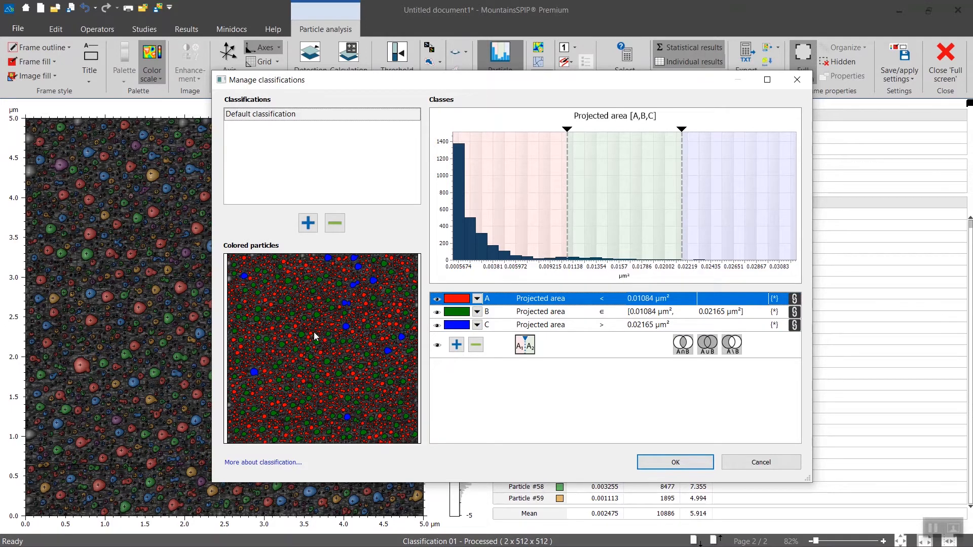
scroll(327, 337, "up", 5)
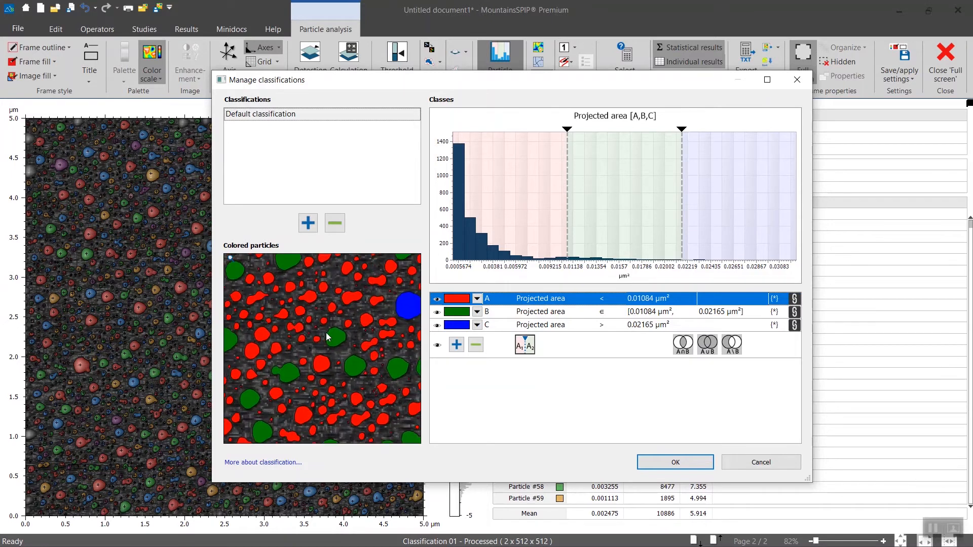
scroll(327, 337, "down", 5)
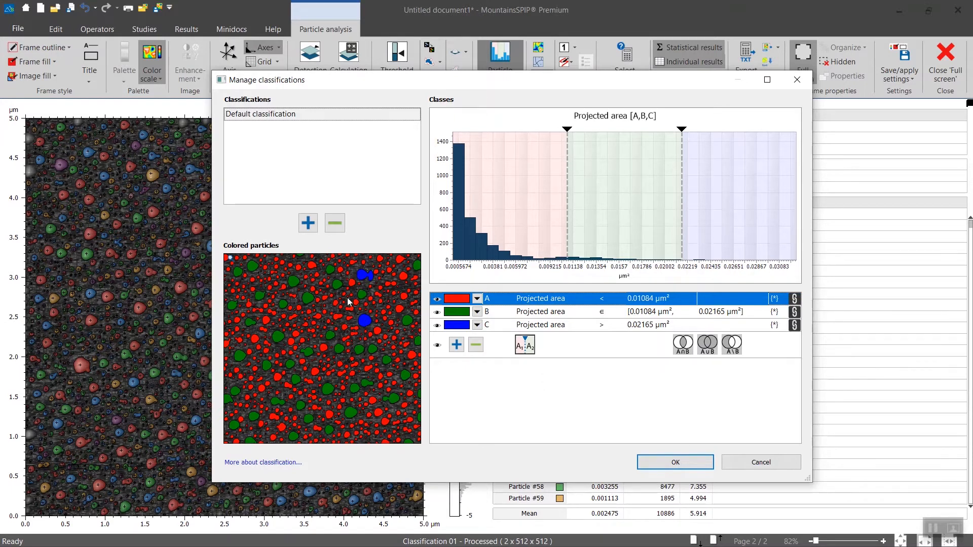
scroll(357, 324, "down", 4)
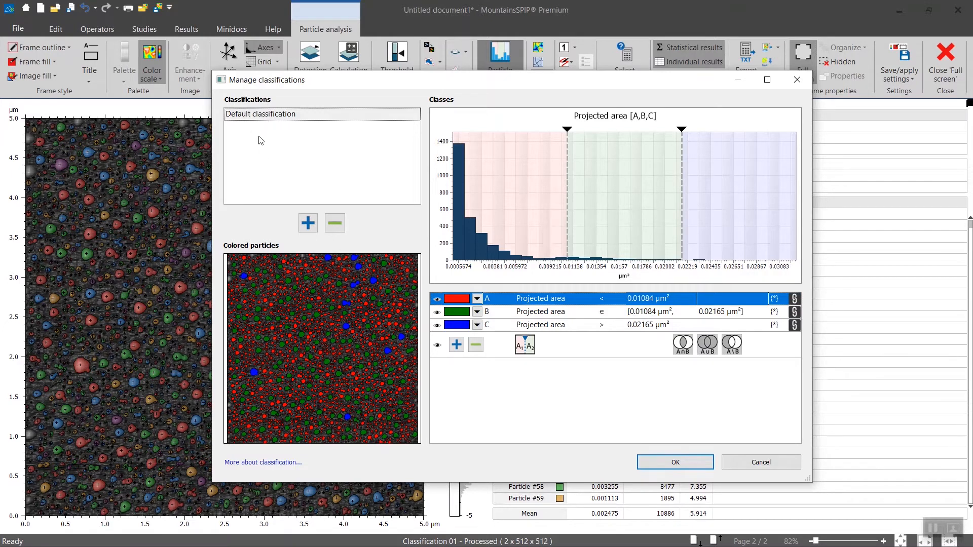
left_click(255, 116)
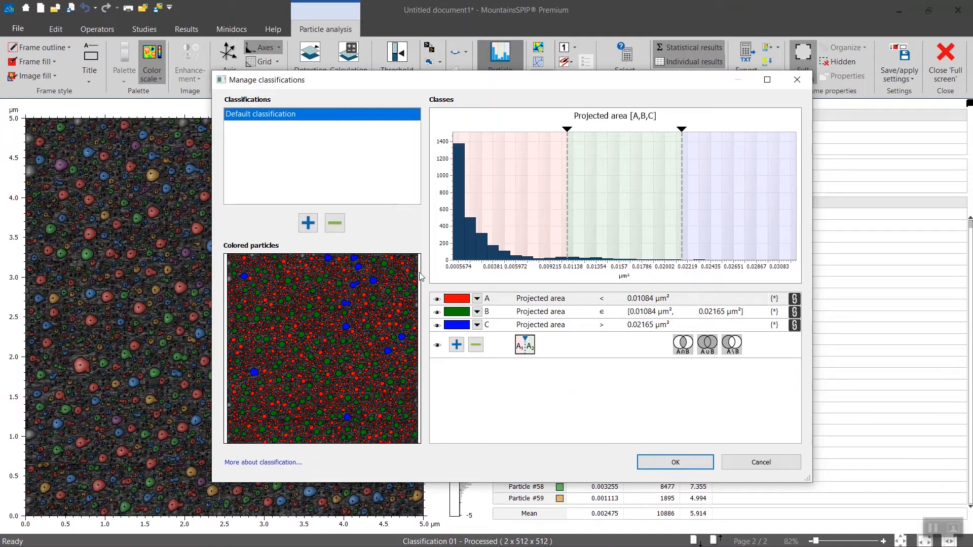
left_click(661, 466)
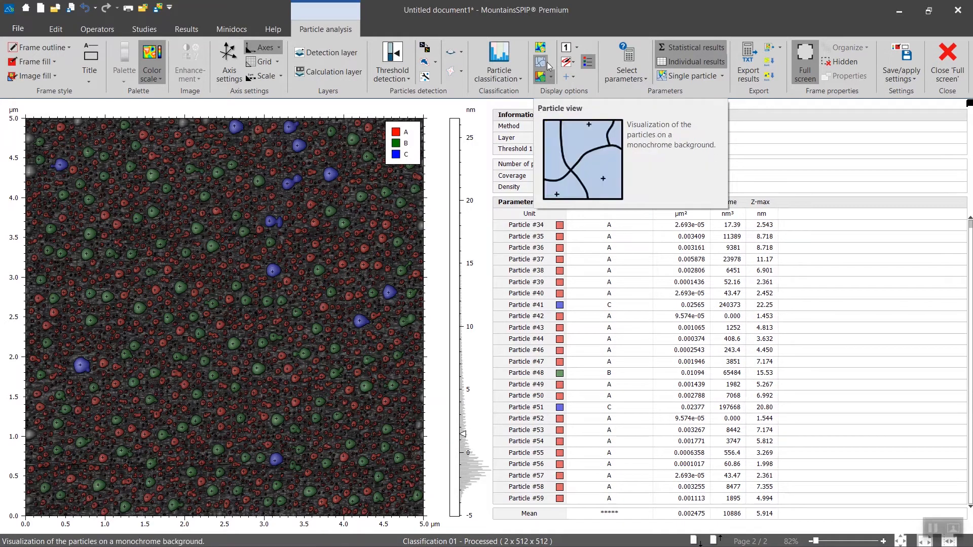
Compare the colour-scale surface image with the coloured particle view and sort the results table by Default classification
left_click(542, 45)
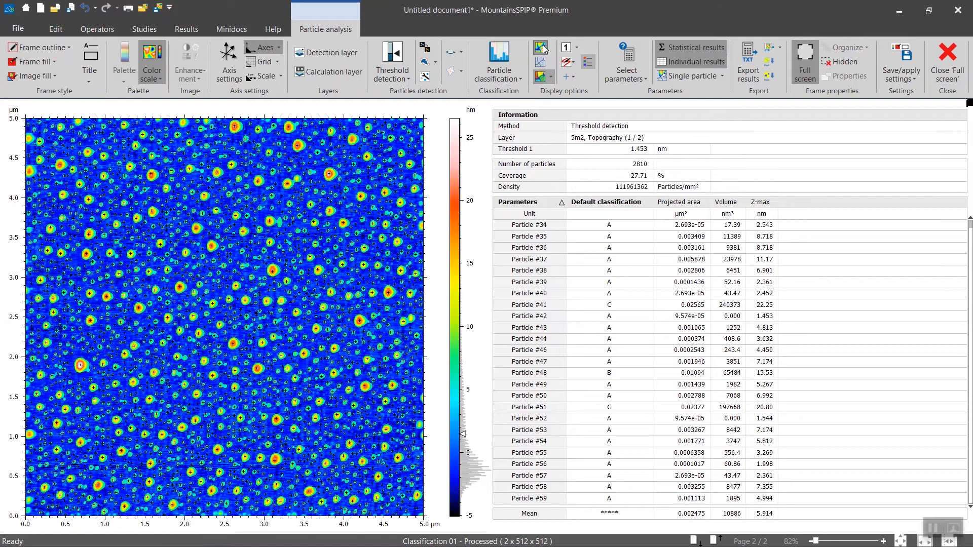
left_click(539, 77)
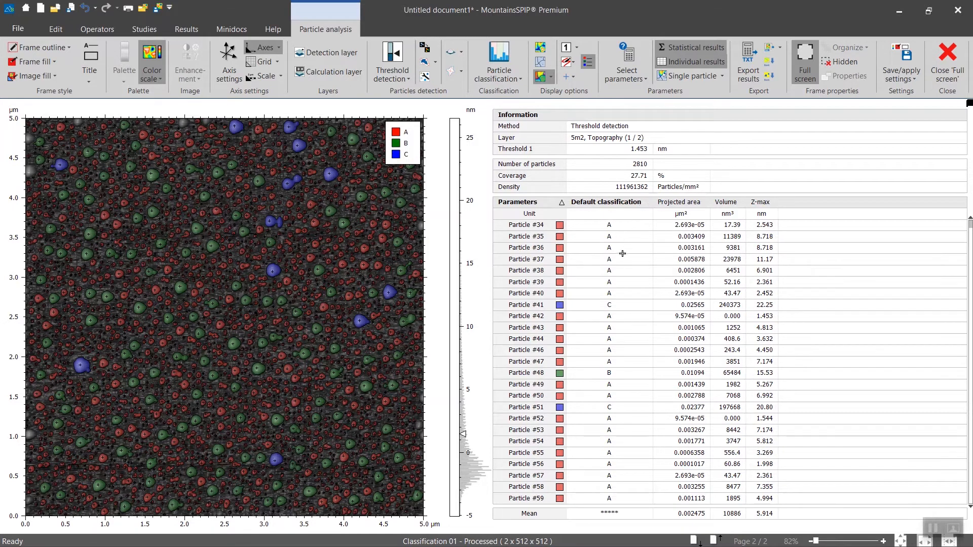
left_click(649, 203)
left_click(649, 204)
left_click(651, 205)
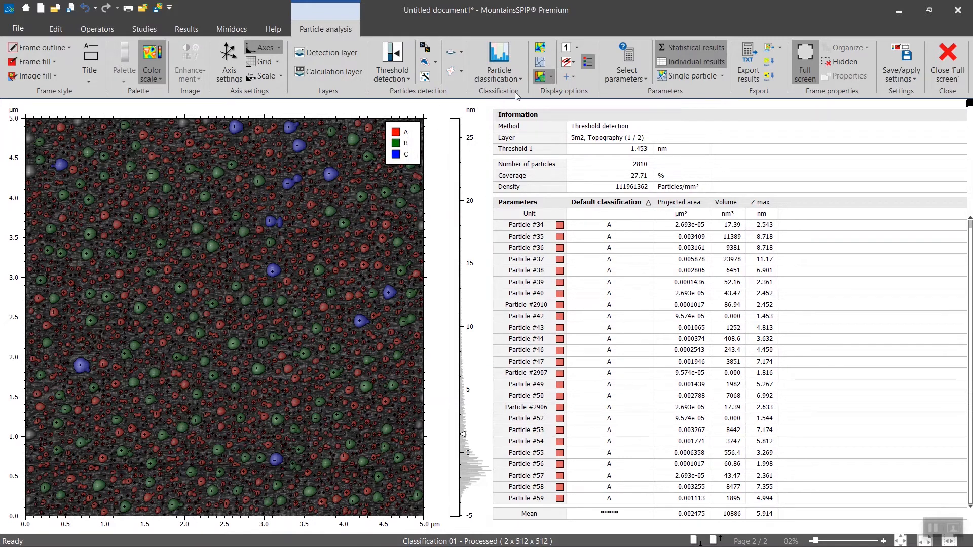
Switch the particles to no classification and reapply the Default classification
left_click(522, 80)
left_click(525, 108)
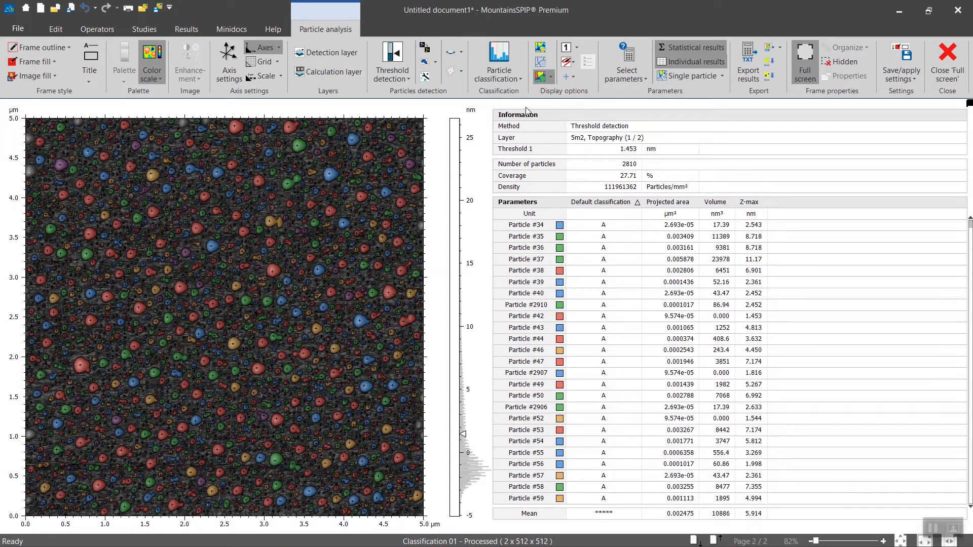
left_click(521, 81)
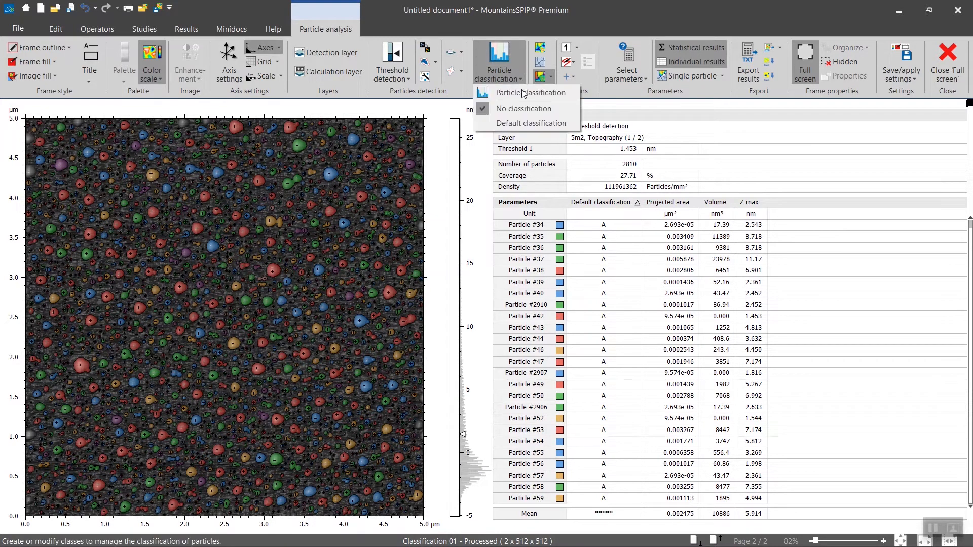
left_click(526, 122)
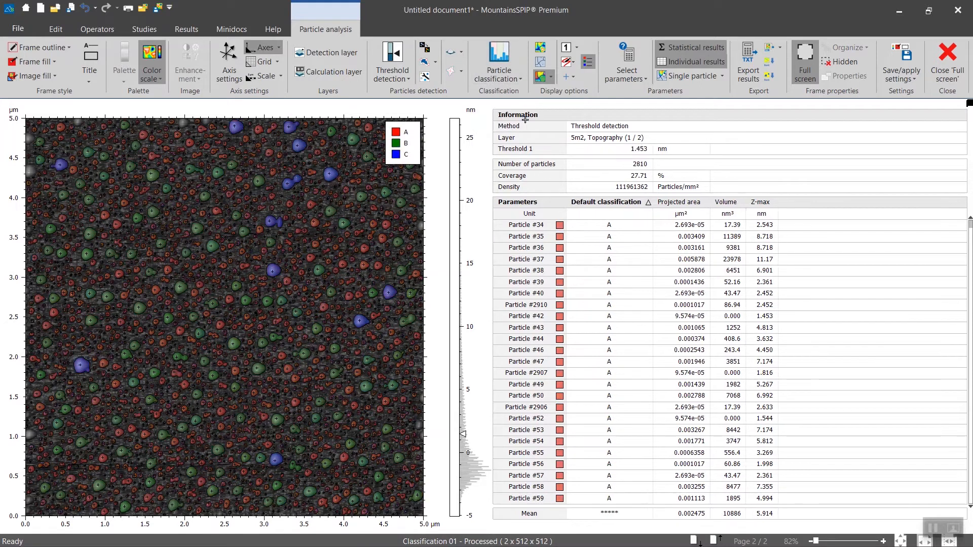
Adjust the default classification's projected-area boundaries to about 0.009545 µm² and 0.02146 µm², checking the coloured particle preview
left_click(503, 59)
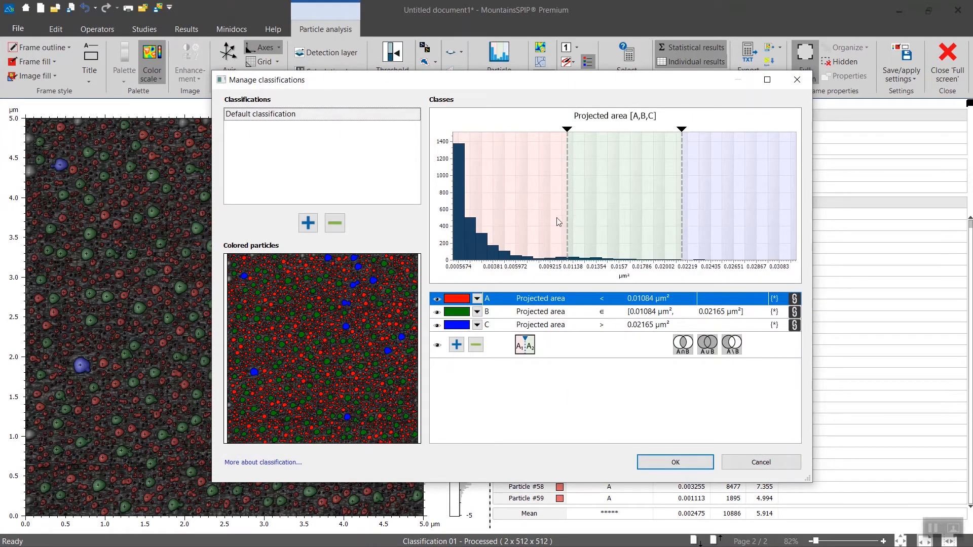
left_click_drag(566, 215, 521, 229)
mouse_move(680, 197)
left_mouse_down()
mouse_move(643, 201)
mouse_move(679, 204)
left_mouse_up()
scroll(342, 325, "up", 5)
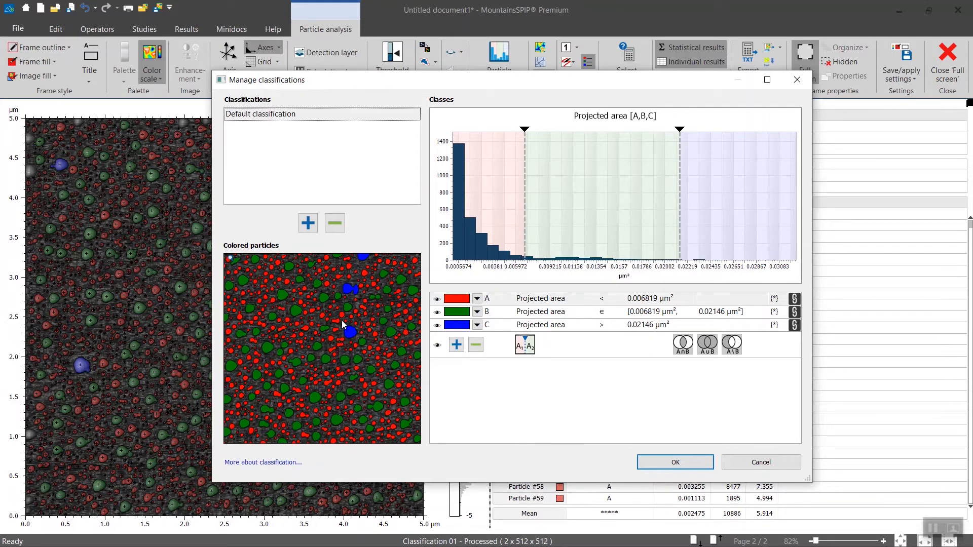
scroll(342, 321, "up", 2)
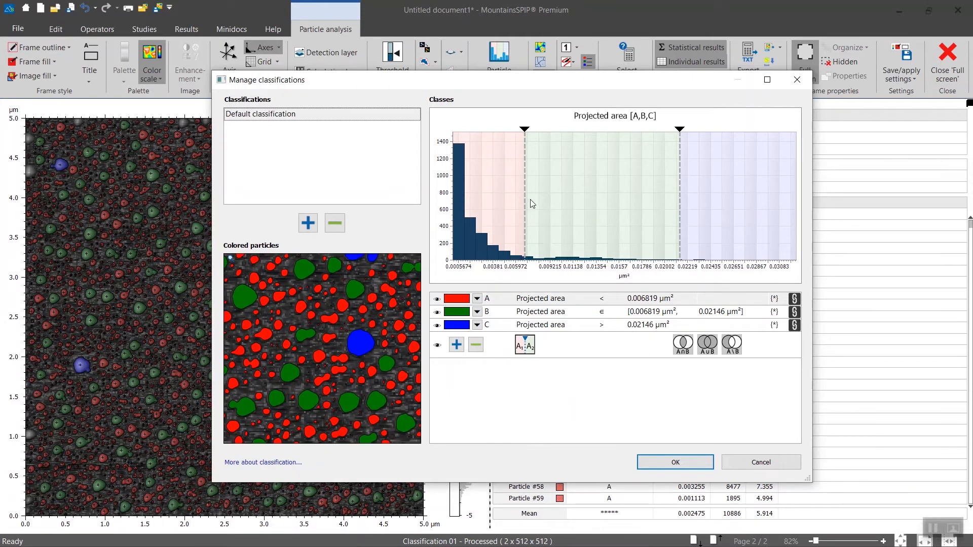
left_click_drag(526, 197, 552, 211)
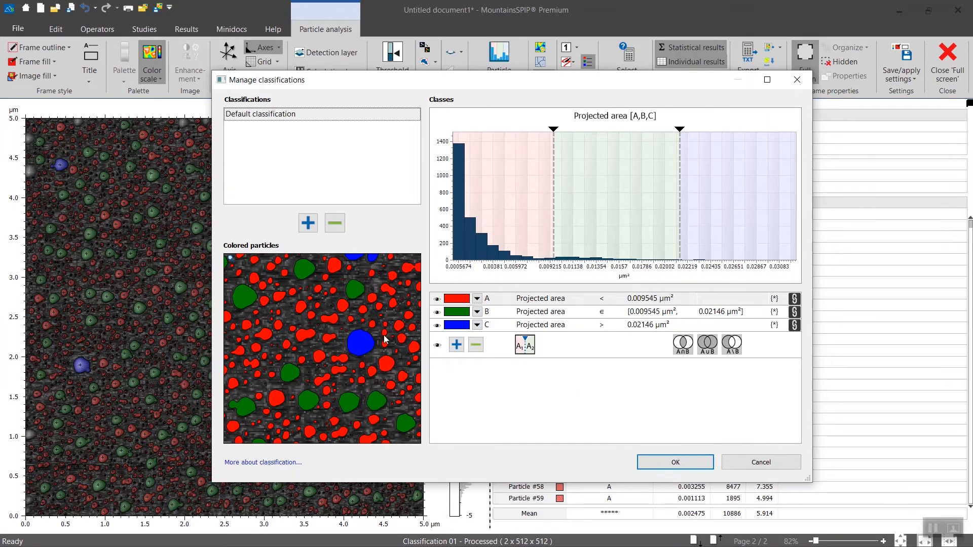
scroll(385, 339, "down", 2)
scroll(385, 339, "down", 3)
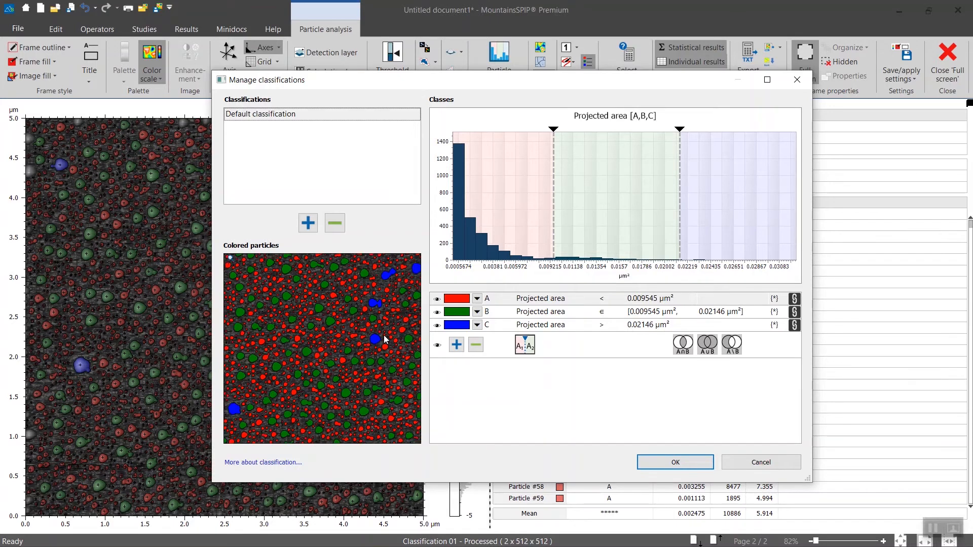
Change the colour of class A to orange and rename the class Small
left_click(477, 298)
left_click(493, 320)
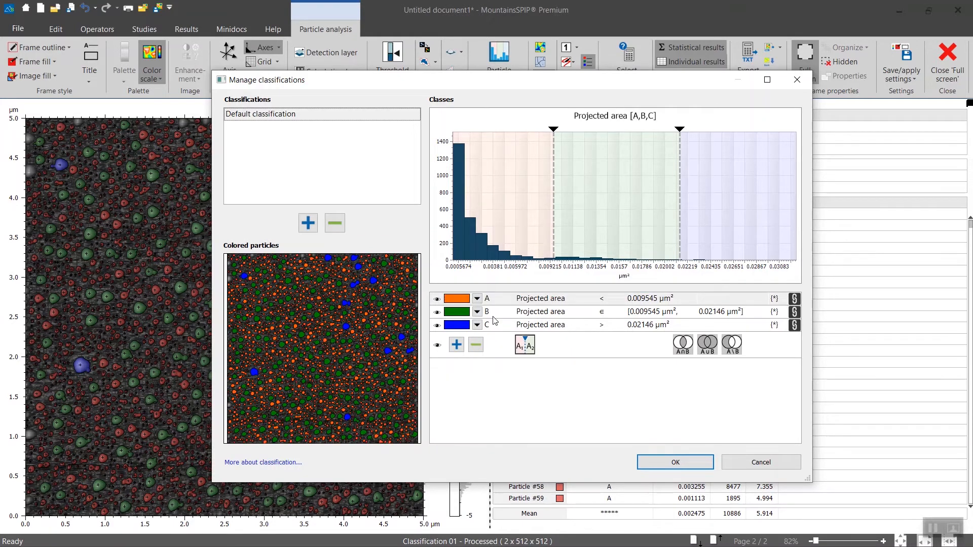
left_click(489, 299)
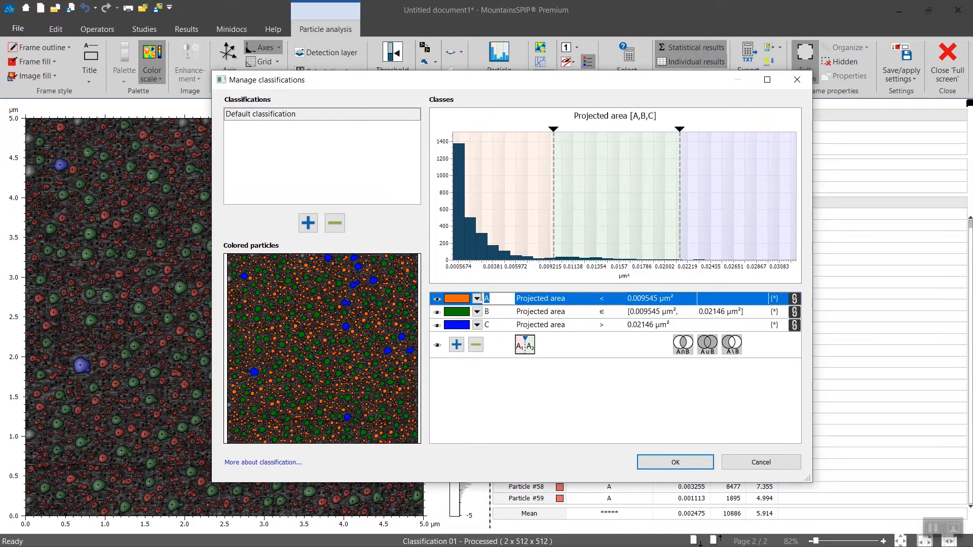
type("Sm")
key("Return")
Rename class B as Medium and class C as Big
left_click(490, 310)
type("Medium")
key("Return")
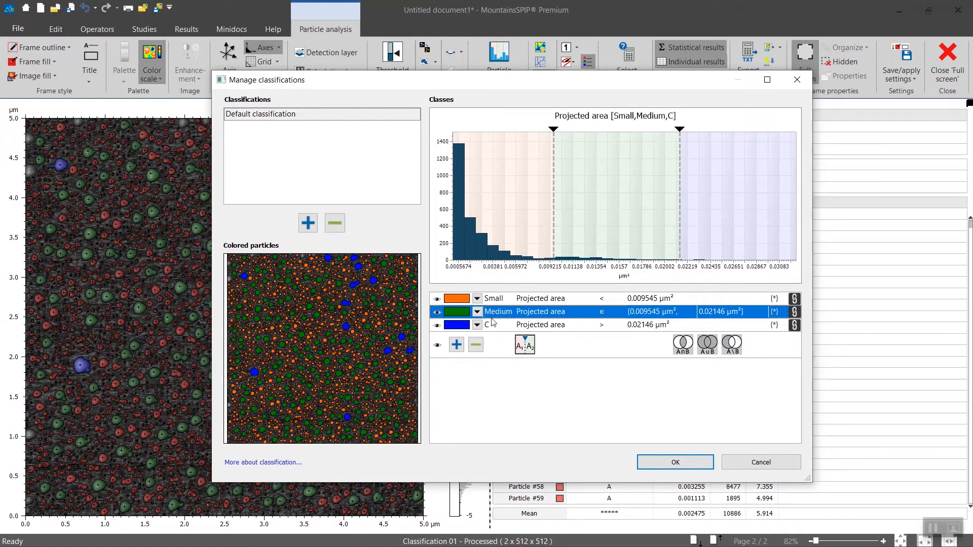
left_click(491, 323)
type("Big")
key("Return")
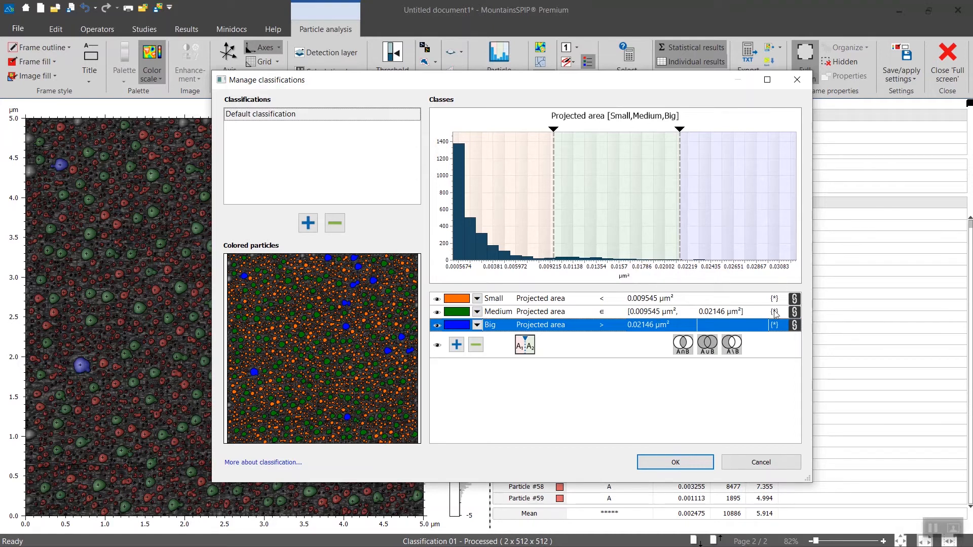
Shift the linked Small–Medium boundary to about 0.01213 µm² and back down to about 0.009019 µm²
mouse_move(793, 300)
left_click_drag(553, 223, 581, 229)
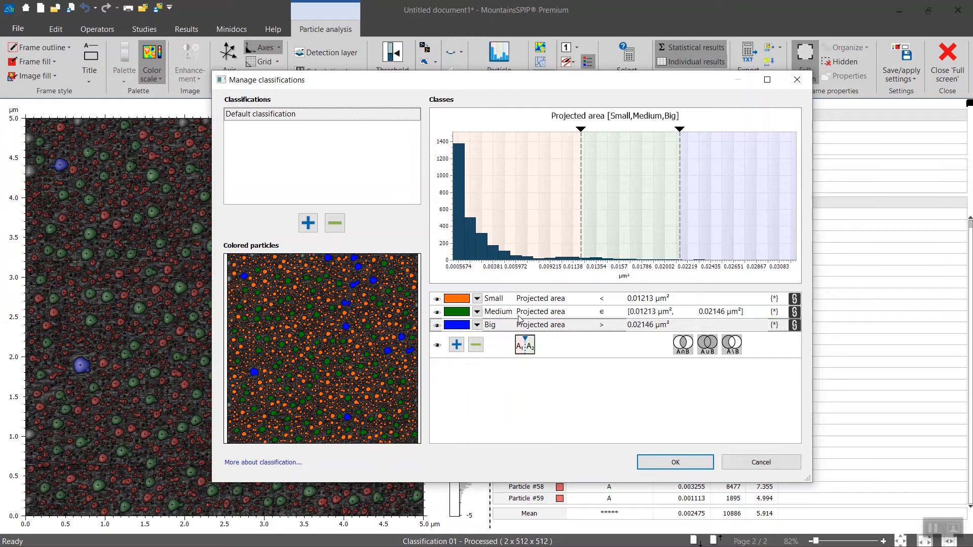
left_click_drag(582, 226, 548, 232)
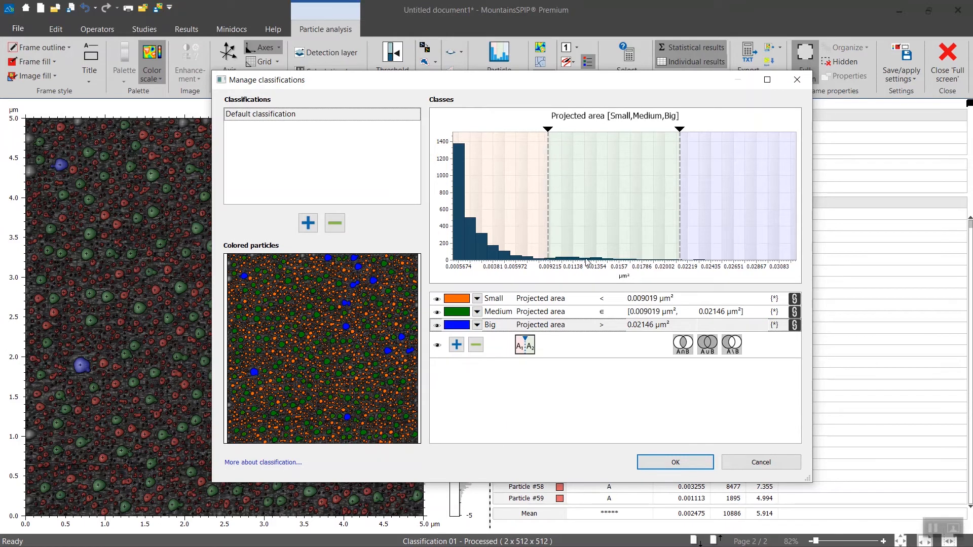
Split the linked projected-area classes to add a fourth class, and delete that class again
left_click(455, 312)
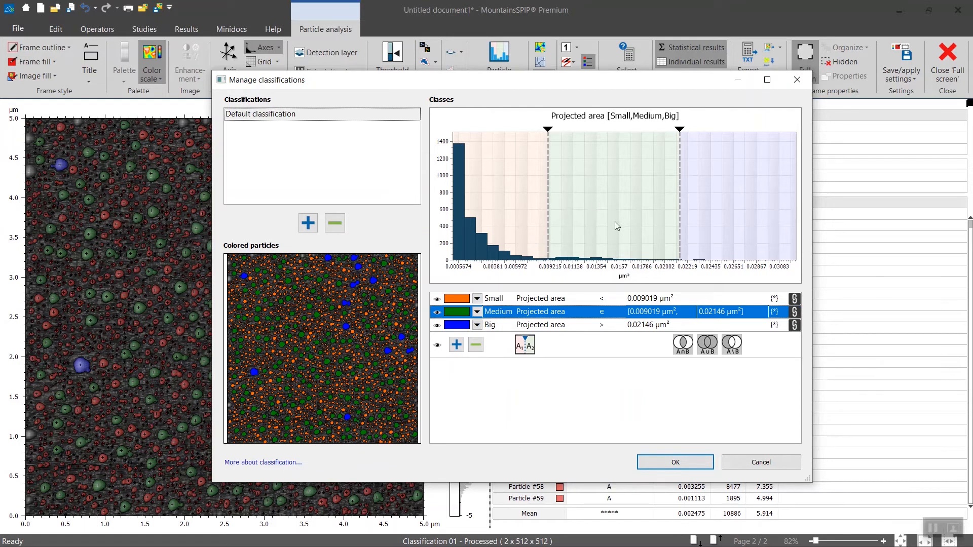
left_click(523, 342)
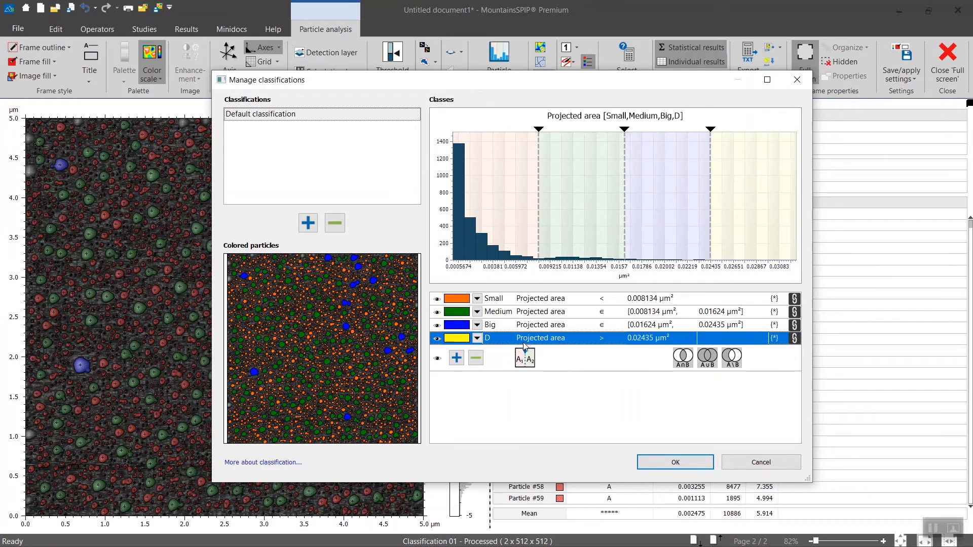
left_click(449, 326)
left_click(461, 337)
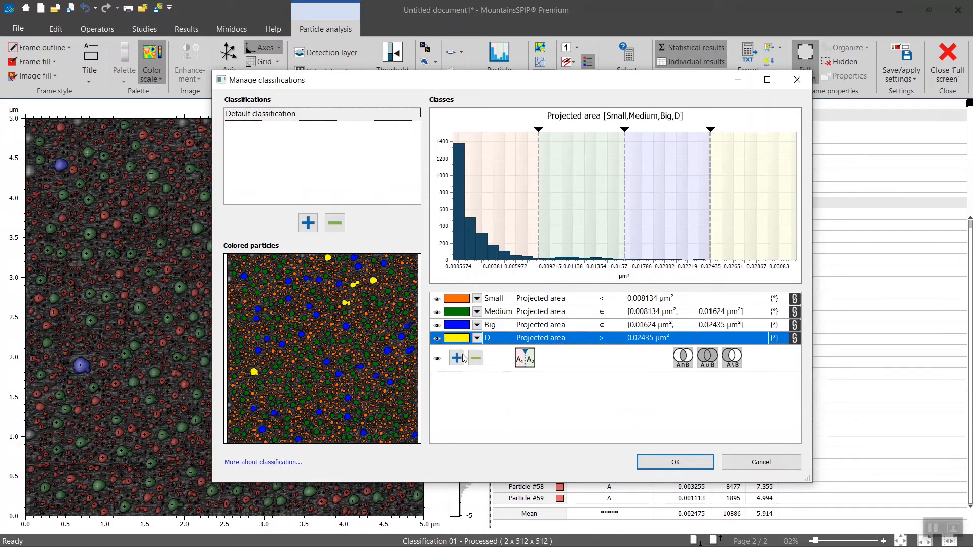
left_click(475, 359)
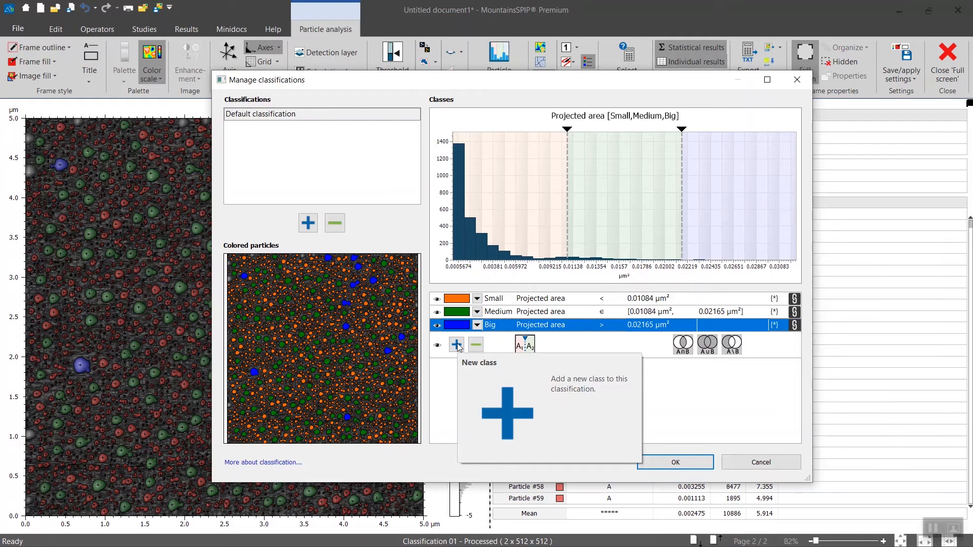
Add a new independent class to the classification and base it on the Z-max parameter
left_click(457, 344)
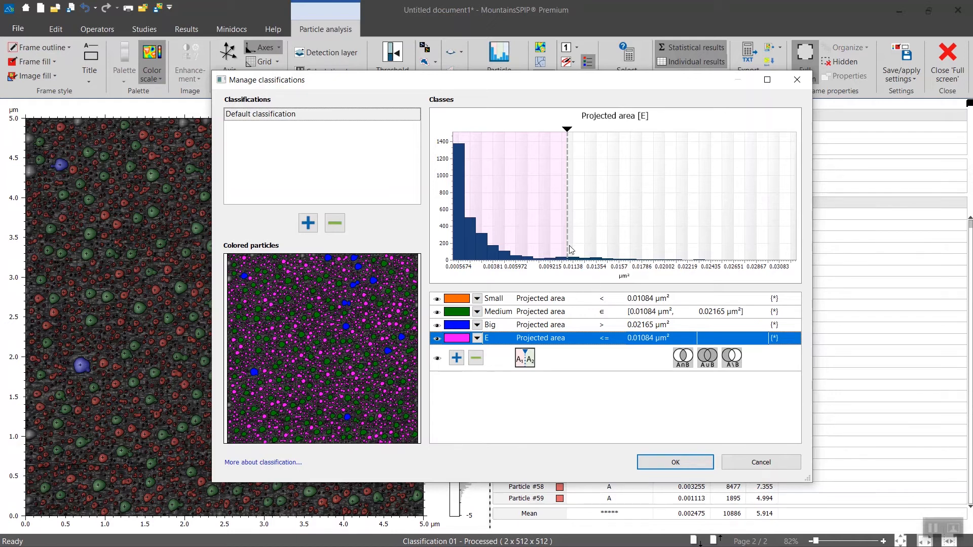
left_click(566, 340)
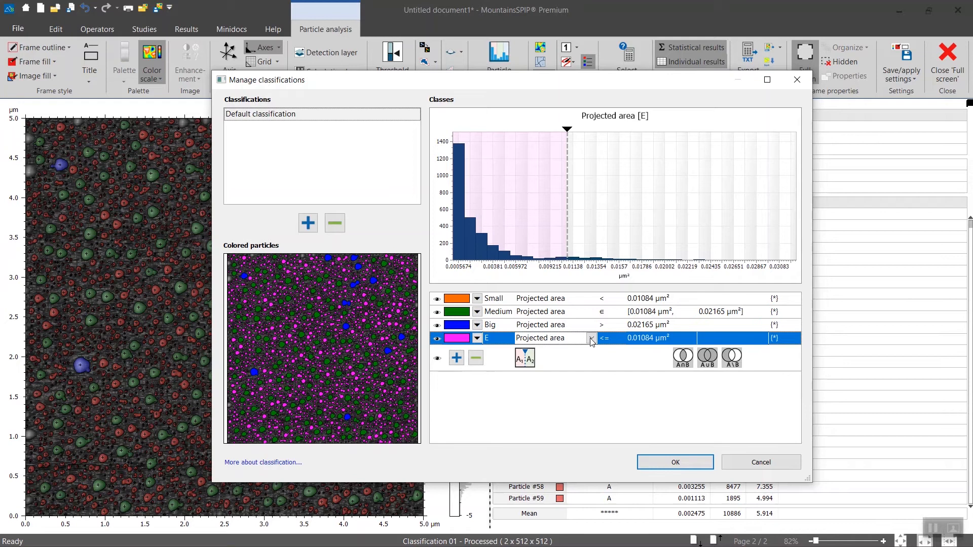
left_click(590, 339)
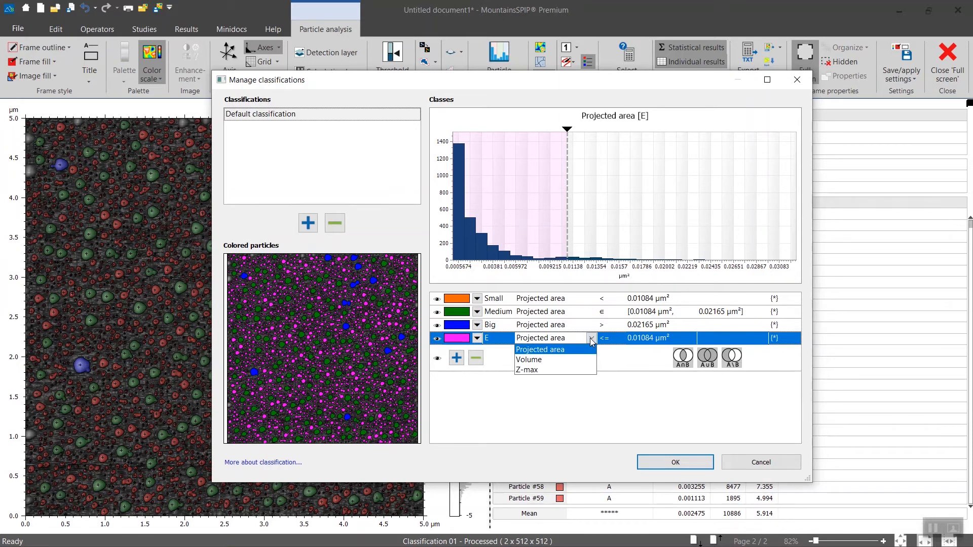
left_click(565, 370)
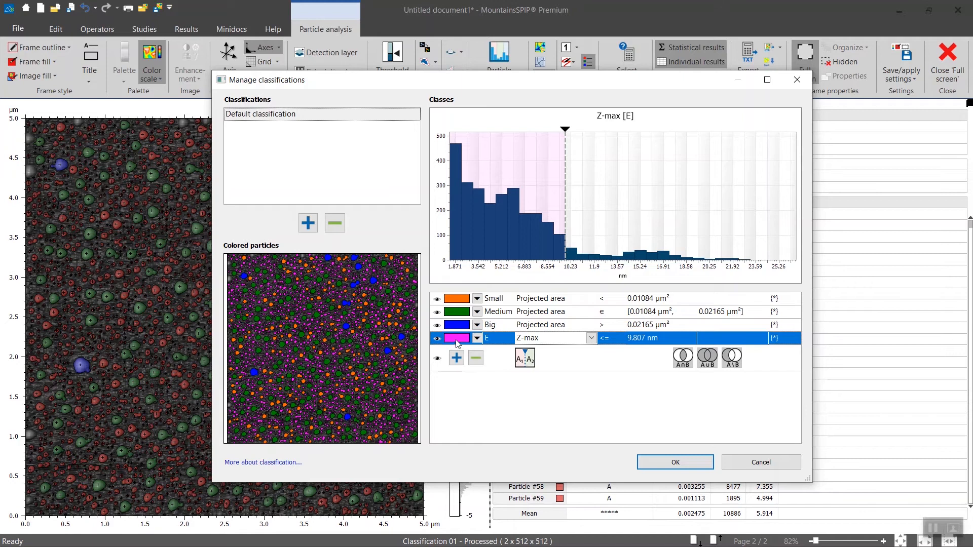
Hide the Small, Medium and Big classes in the colored particles preview, leaving only class E shown
left_click(437, 300)
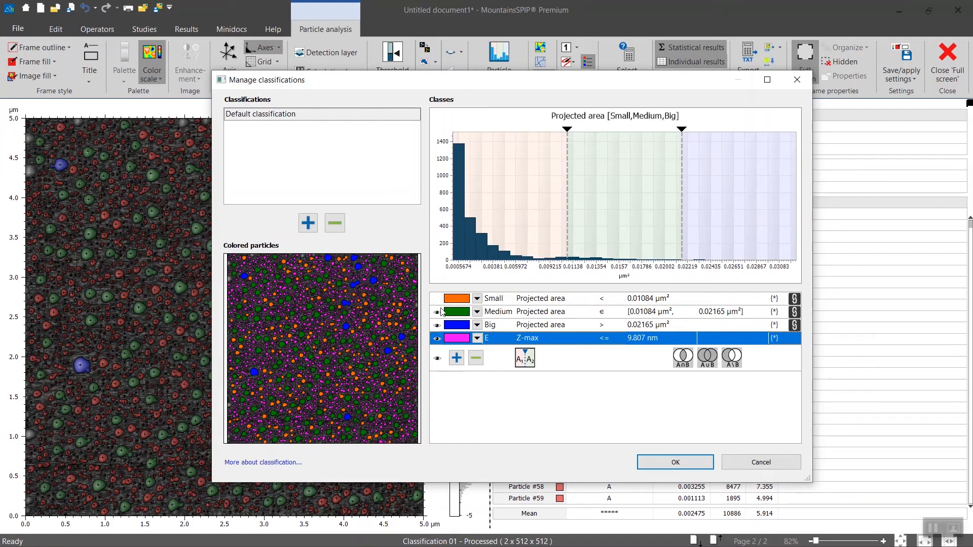
left_click(436, 311)
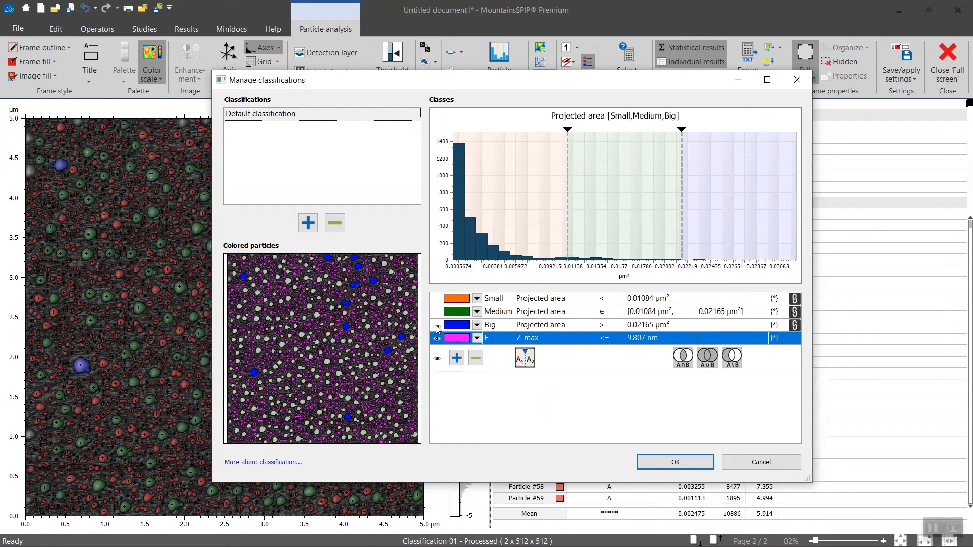
left_click(437, 325)
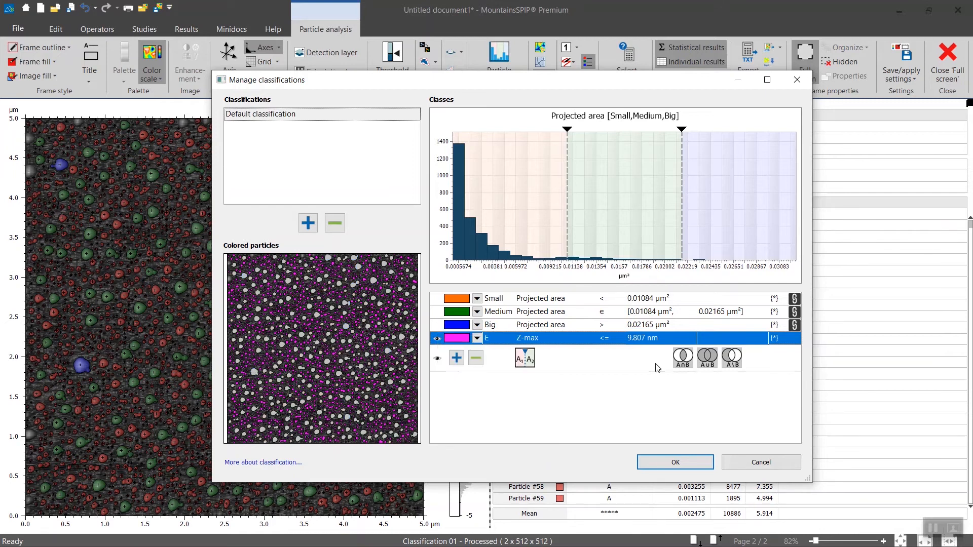
Change class E's Z-max condition to greater than or equal (>=)
left_click(461, 327)
left_click(461, 338)
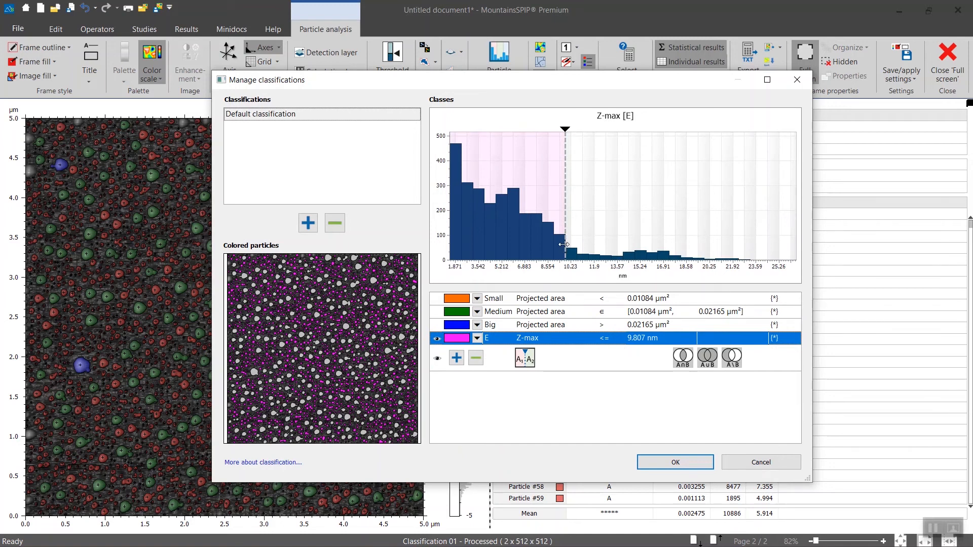
left_click(605, 339)
left_click(619, 338)
left_click(611, 363)
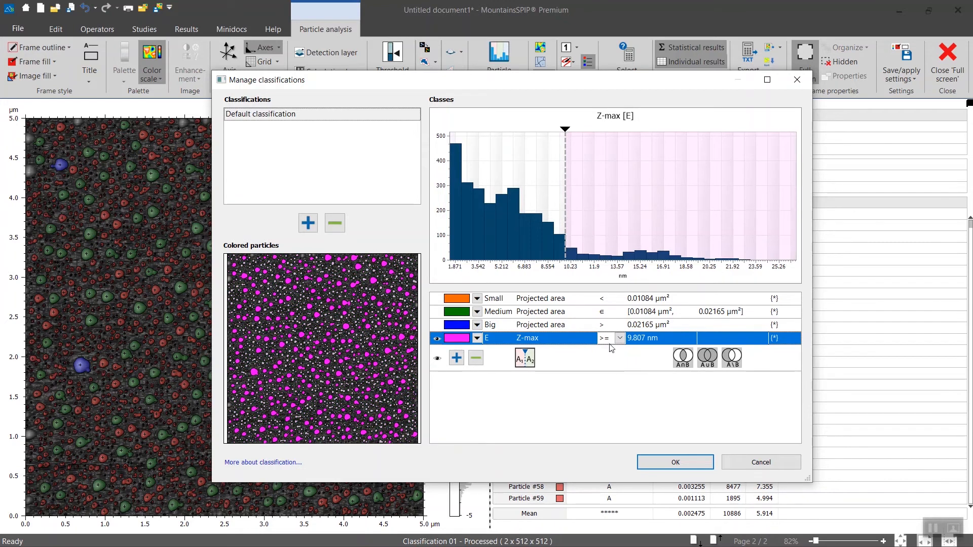
Try the inside-interval (∈) and outside-interval (∉) conditions on class E's Z-max, and return it to >=
left_click(620, 338)
left_click(608, 375)
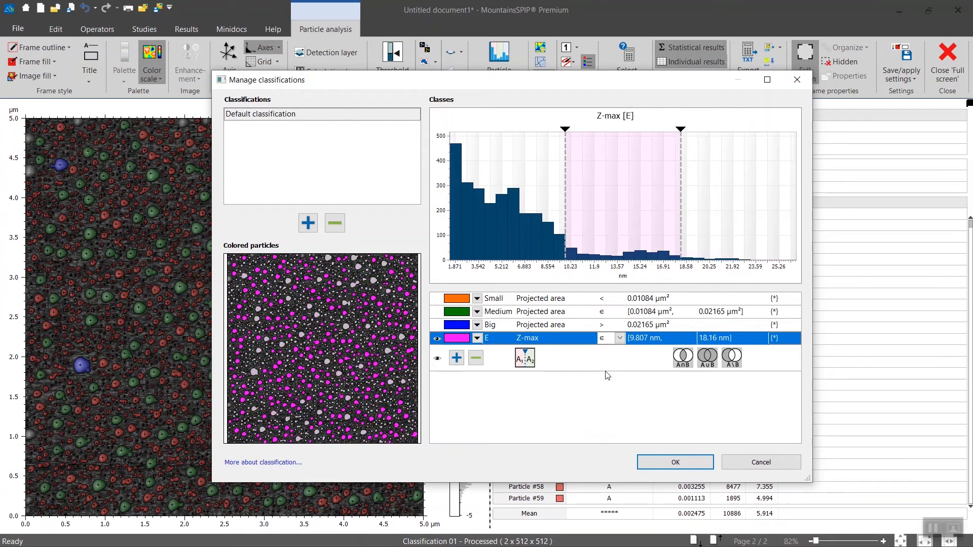
left_click(619, 339)
left_click(602, 423)
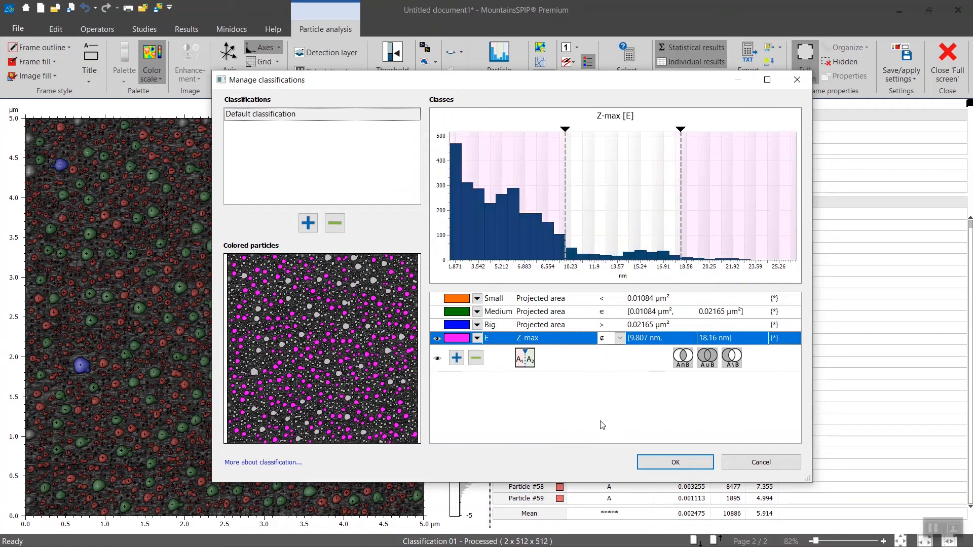
left_click(621, 339)
left_click(601, 360)
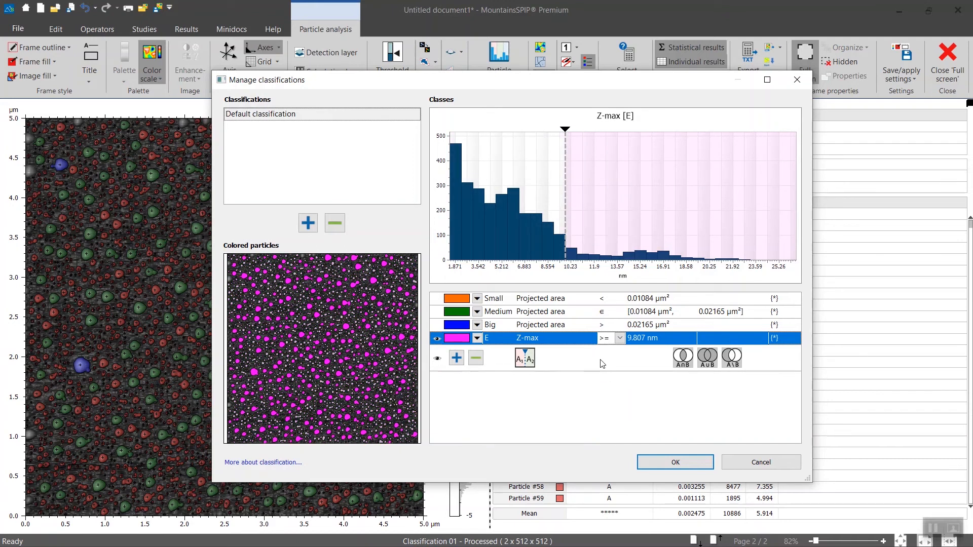
left_click(601, 409)
Create a new class from the intersection of Medium and E, and hide class E in the particles preview
left_click(456, 314)
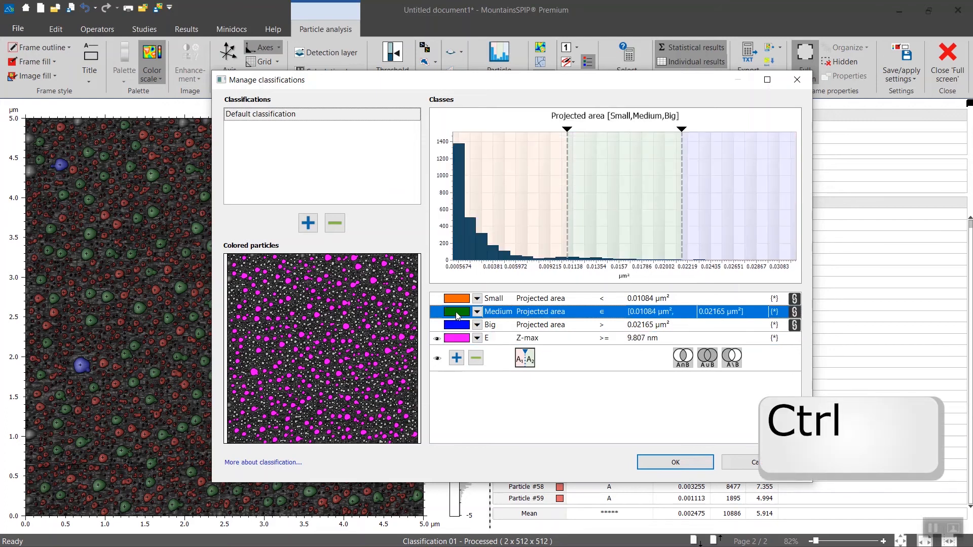
left_click(452, 337, "ctrl")
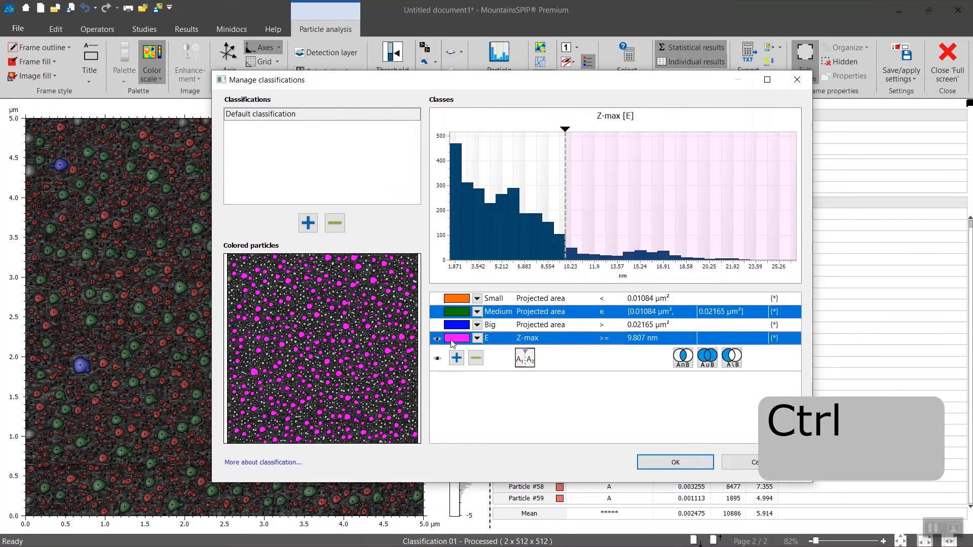
left_click(683, 358)
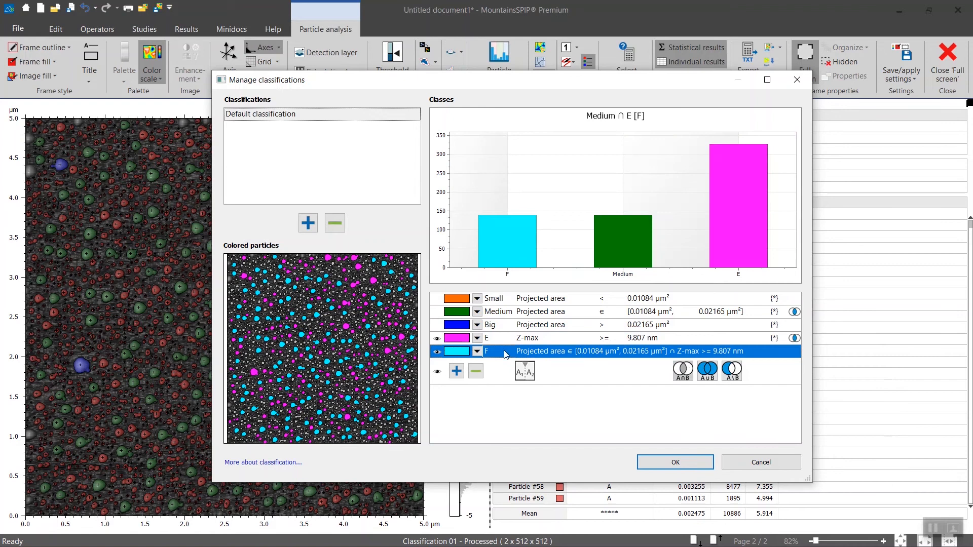
left_click(437, 338)
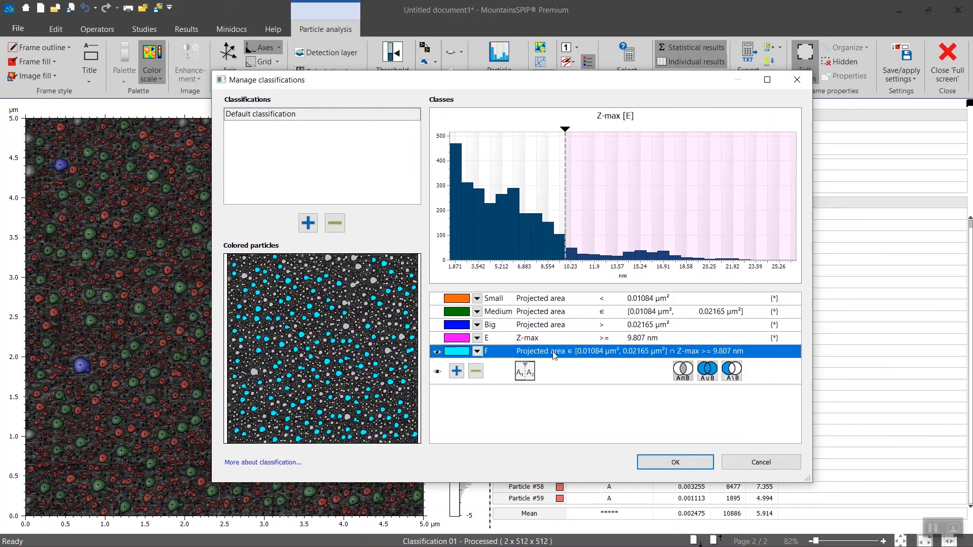
Review the charts of class E, Big and the intersection class F, and accept the classification changes
left_click(457, 338)
left_click(454, 325)
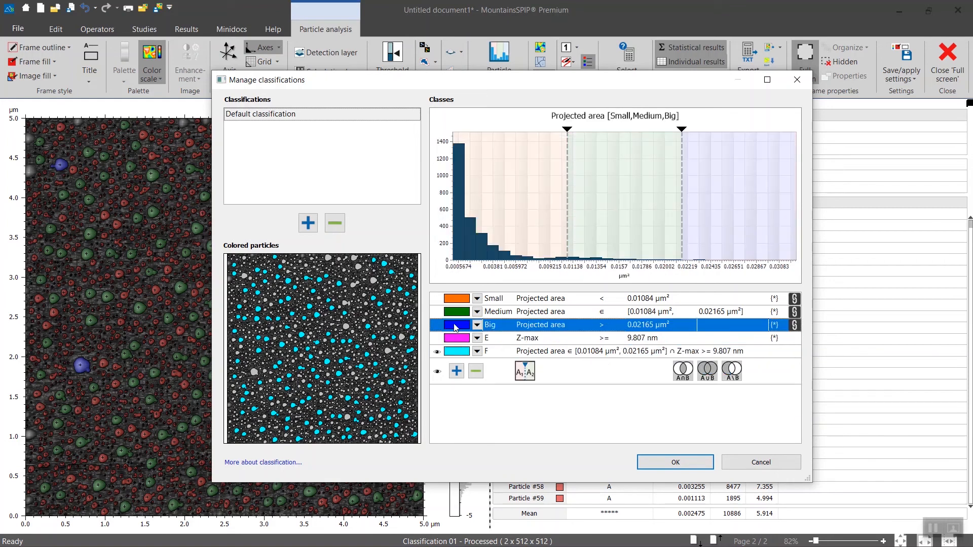
left_click(458, 350)
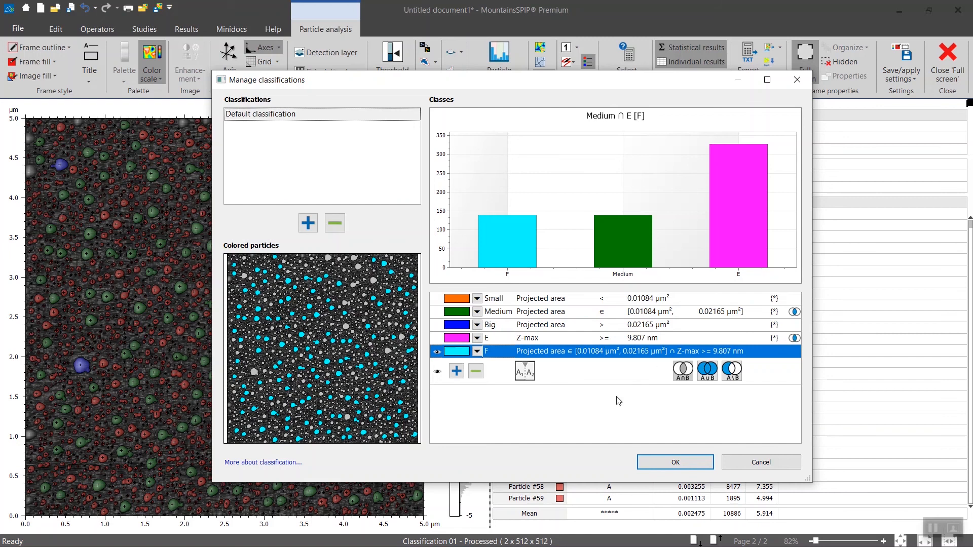
left_click(667, 465)
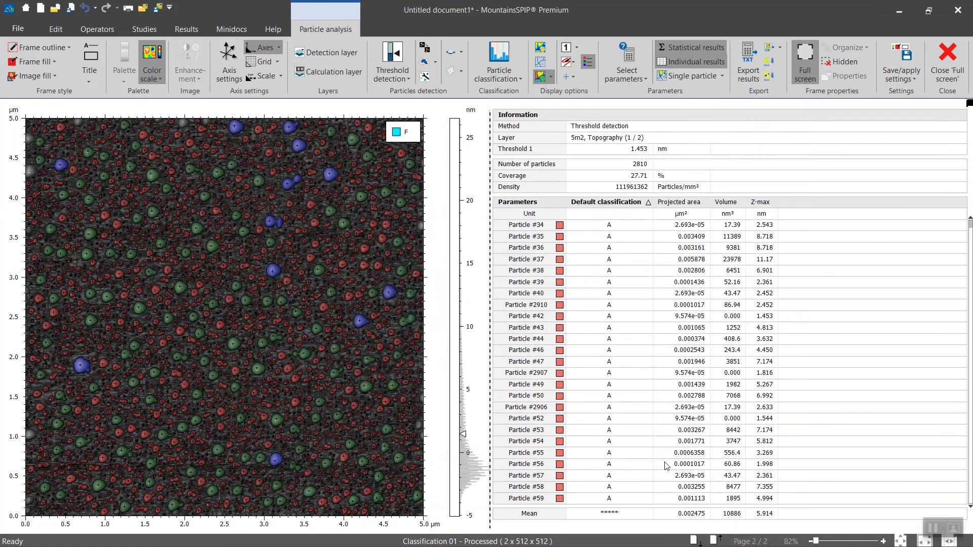